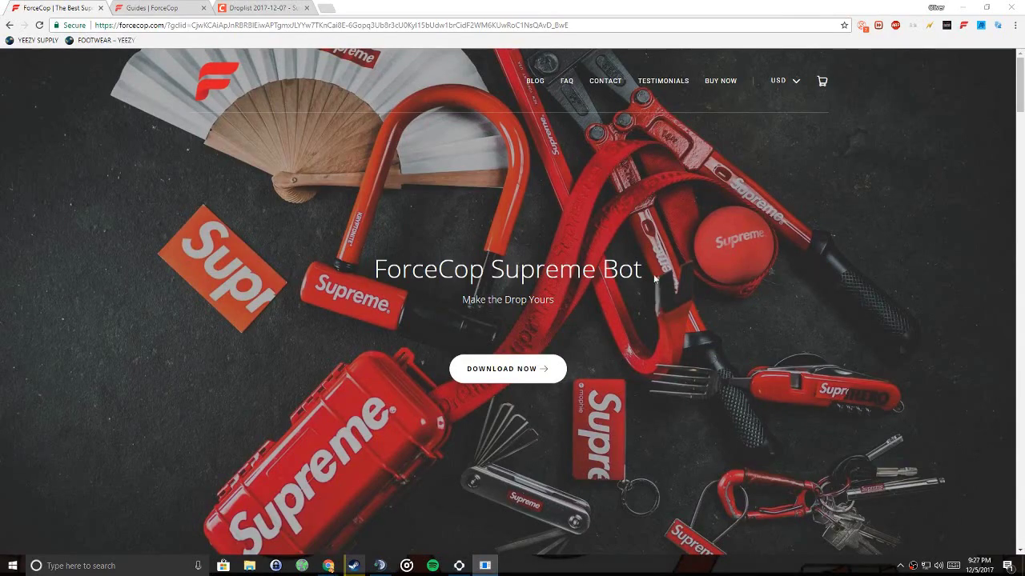
- Open the ForceCop buying page and examine the listings for the Supreme Bot and the Starter version
{"action": "scroll", "coordinate": [654, 278], "scroll_direction": "down", "scroll_amount": 5}
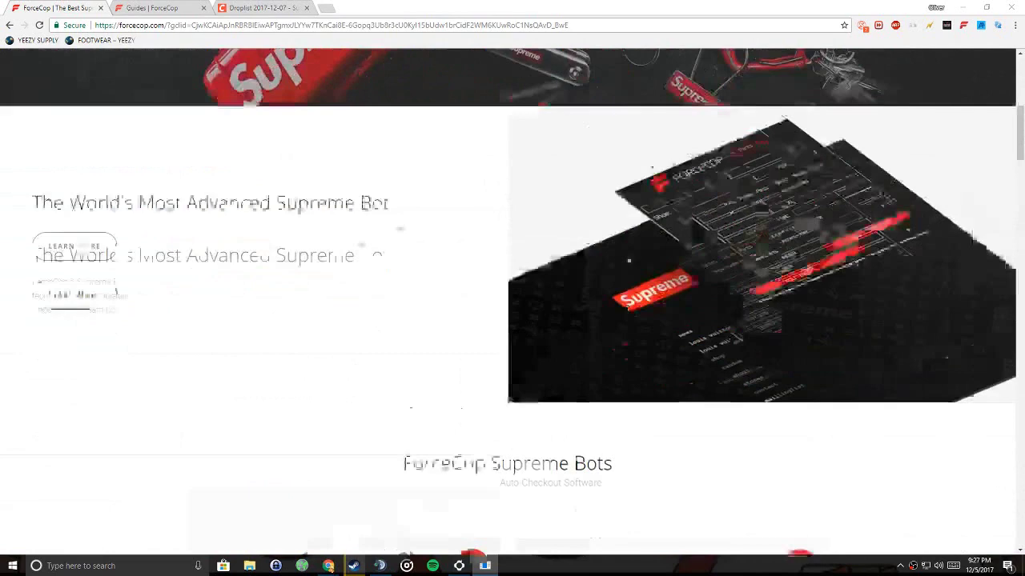
{"action": "scroll", "coordinate": [655, 278], "scroll_direction": "up", "scroll_amount": 5}
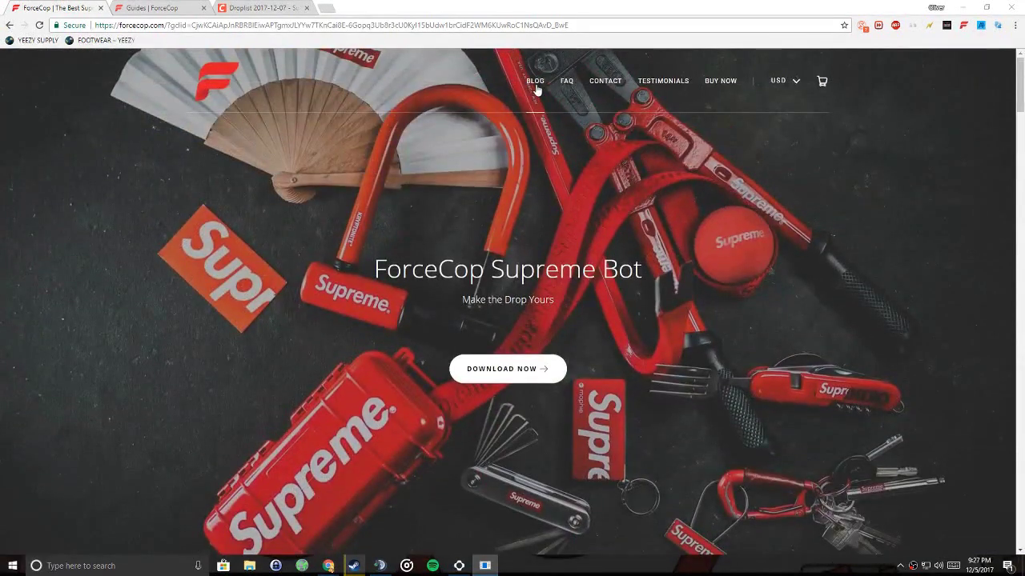
{"action": "left_click", "coordinate": [719, 81]}
{"action": "scroll", "coordinate": [749, 282], "scroll_direction": "down", "scroll_amount": 2}
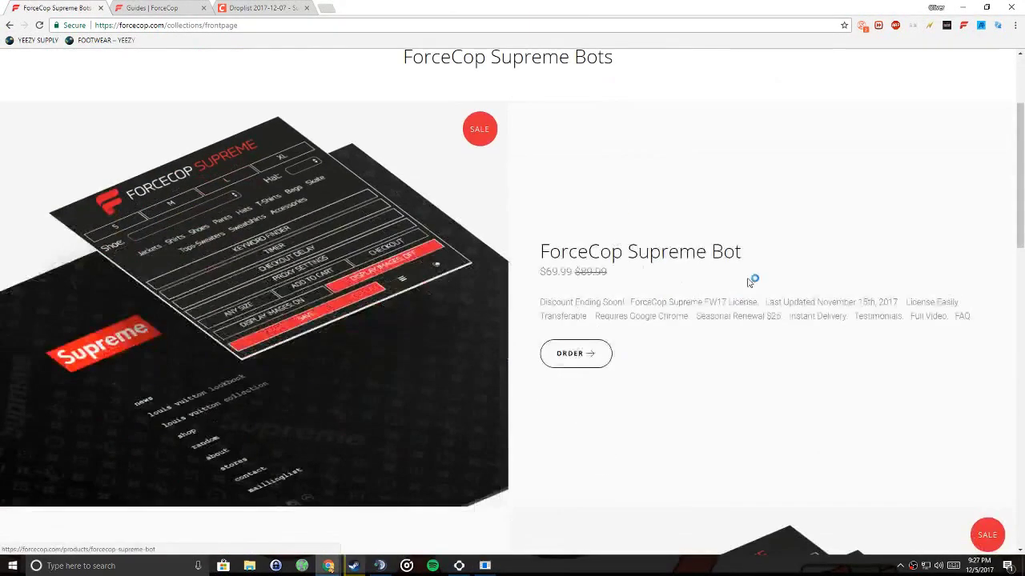
{"action": "scroll", "coordinate": [707, 242], "scroll_direction": "down", "scroll_amount": 7}
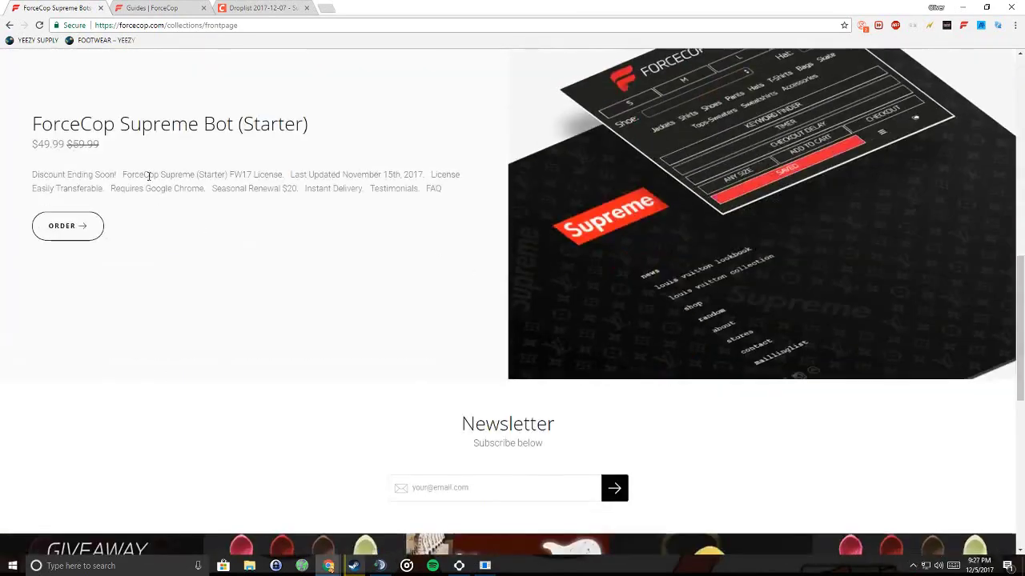
{"action": "scroll", "coordinate": [148, 176], "scroll_direction": "up", "scroll_amount": 5}
{"action": "scroll", "coordinate": [739, 197], "scroll_direction": "down", "scroll_amount": 3}
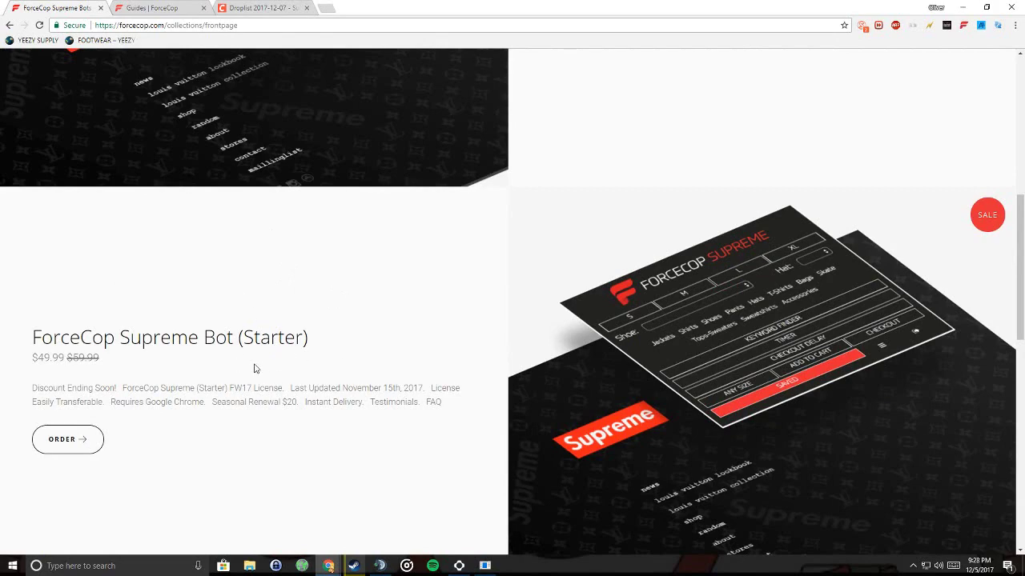
{"action": "scroll", "coordinate": [606, 304], "scroll_direction": "up", "scroll_amount": 3}
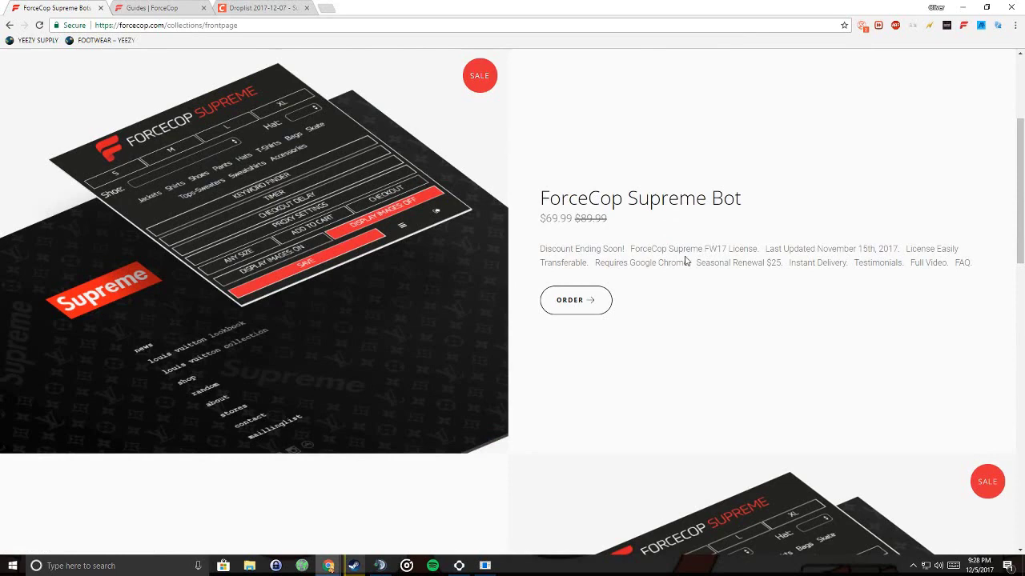
{"action": "scroll", "coordinate": [684, 327], "scroll_direction": "up", "scroll_amount": 1}
{"action": "scroll", "coordinate": [759, 256], "scroll_direction": "up", "scroll_amount": 2}
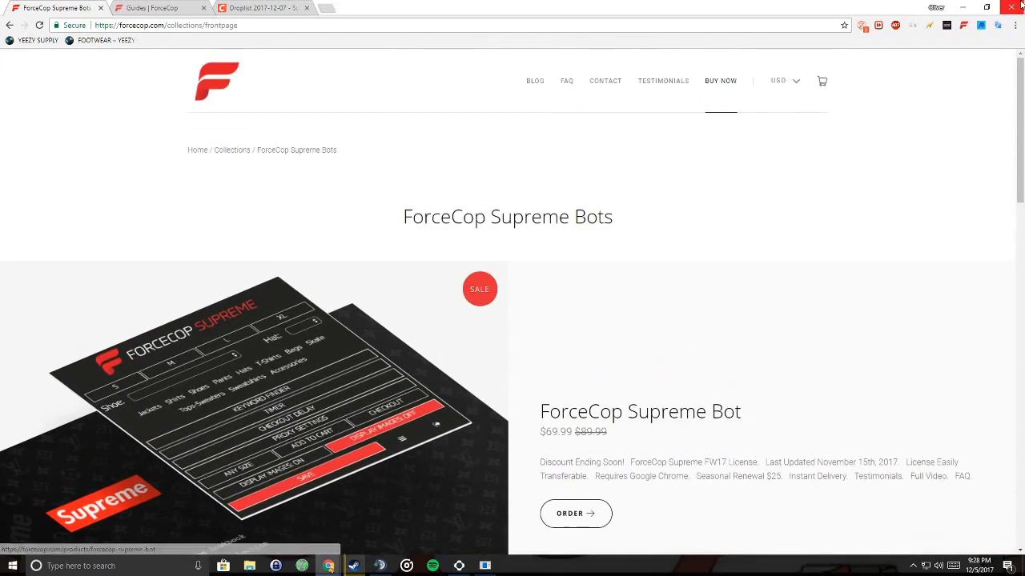
- In the ForceCop extension, deselect the Jackets and T-Shirts categories and remove both saved keywords
{"action": "left_click", "coordinate": [964, 25]}
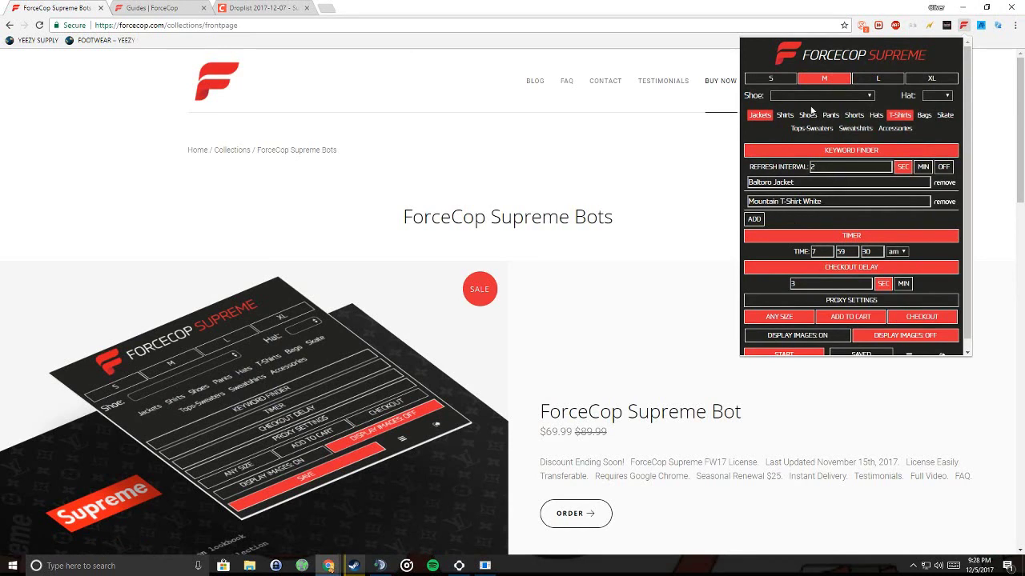
{"action": "left_click", "coordinate": [764, 116]}
{"action": "left_click", "coordinate": [910, 118]}
{"action": "left_click", "coordinate": [945, 183]}
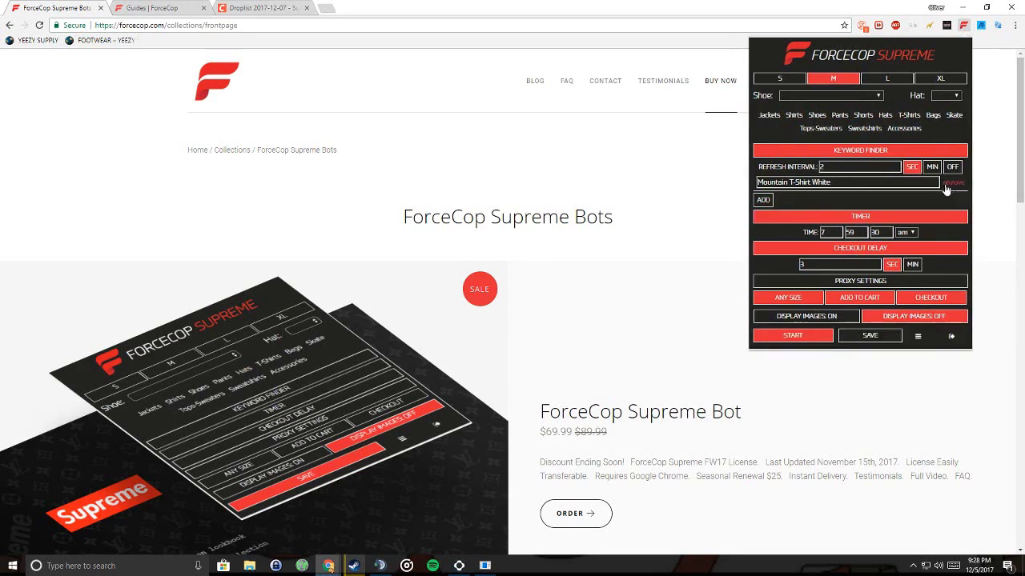
{"action": "left_click", "coordinate": [952, 182]}
- Disable the timer, checkout delay and cart options, set image display to on and deselect size M
{"action": "left_click", "coordinate": [913, 200]}
{"action": "left_click", "coordinate": [878, 215]}
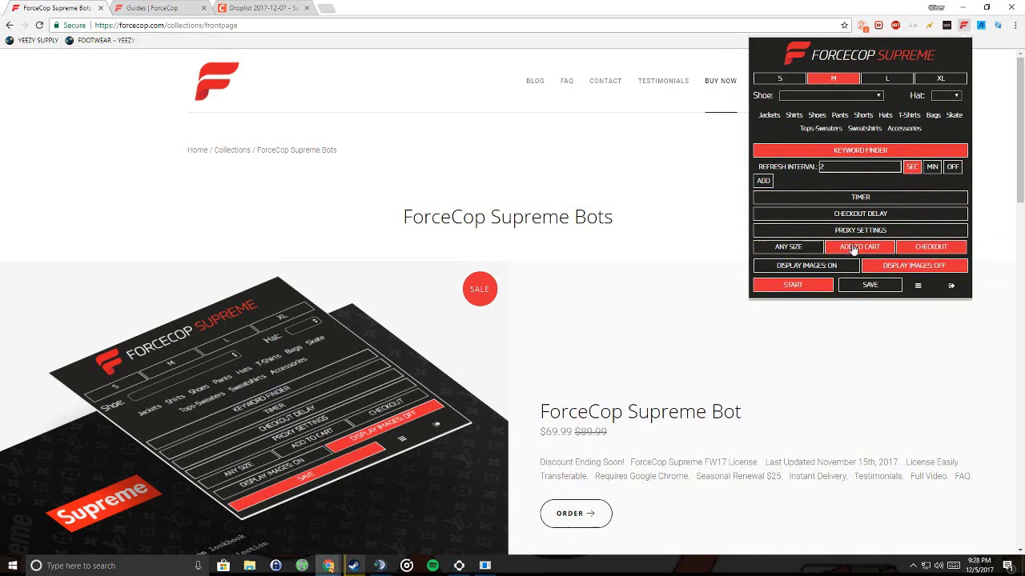
{"action": "left_click", "coordinate": [810, 266]}
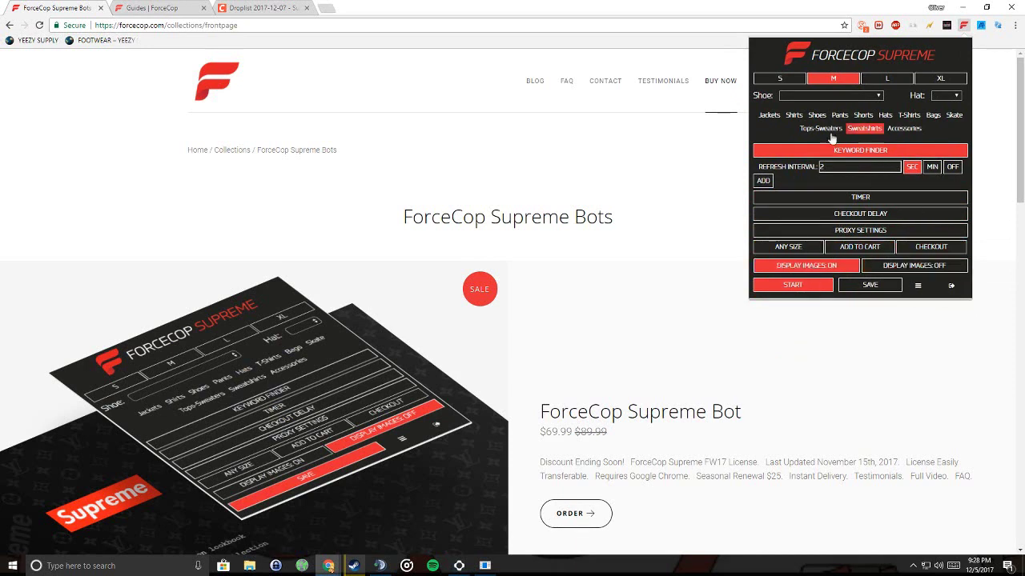
{"action": "left_click", "coordinate": [834, 80]}
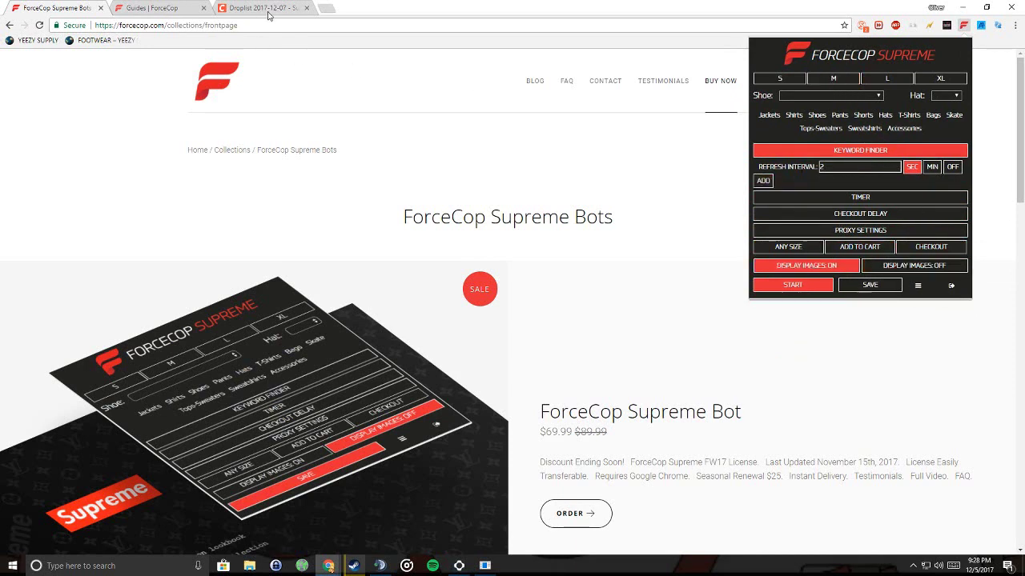
- Open the full Week 15 Supreme setup guide on the ForceCop blog at its keyword table
{"action": "left_click", "coordinate": [181, 7]}
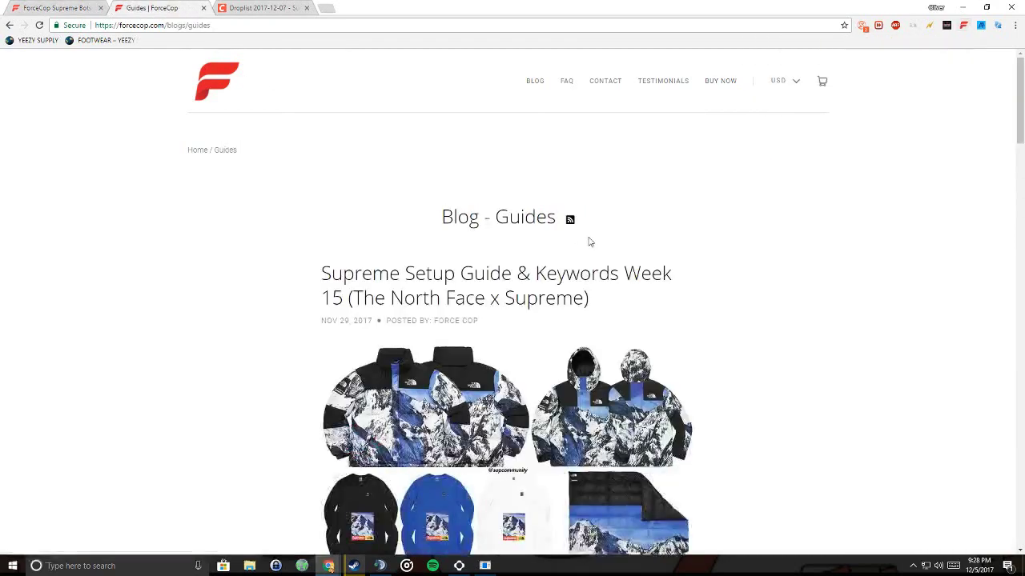
{"action": "scroll", "coordinate": [532, 293], "scroll_direction": "down", "scroll_amount": 4}
{"action": "scroll", "coordinate": [532, 292], "scroll_direction": "down", "scroll_amount": 1}
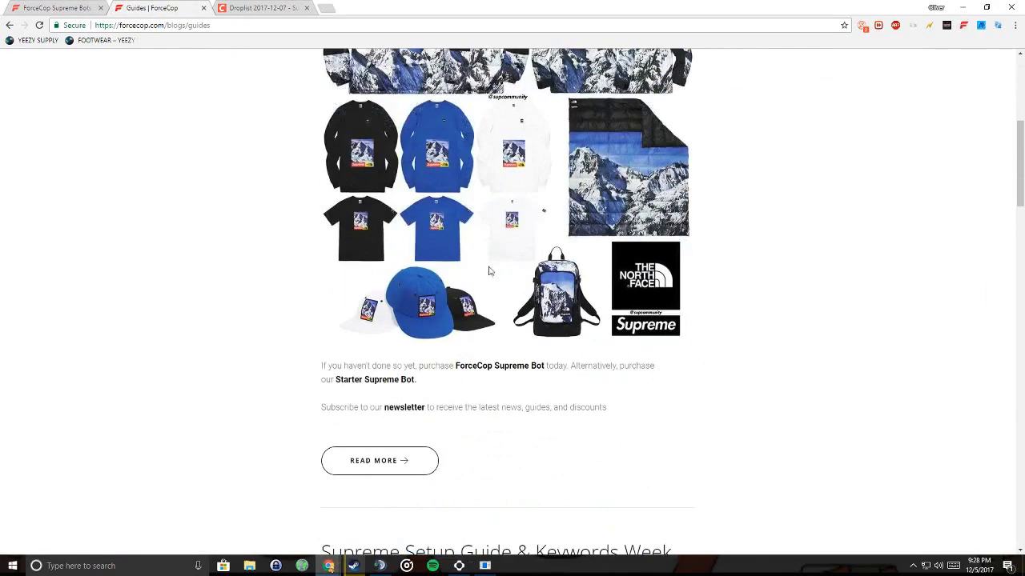
{"action": "left_click", "coordinate": [386, 464]}
{"action": "scroll", "coordinate": [580, 357], "scroll_direction": "down", "scroll_amount": 20}
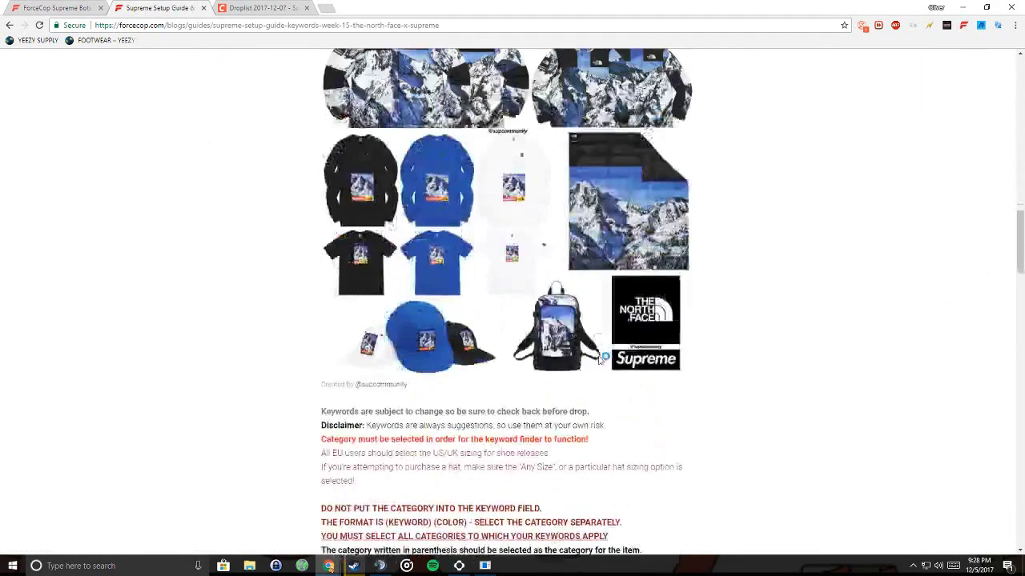
- Reopen the ForceCop extension and clear its two saved keywords, the T-Shirts and Jackets categories, and size M
{"action": "left_click", "coordinate": [964, 25]}
{"action": "left_click", "coordinate": [944, 201]}
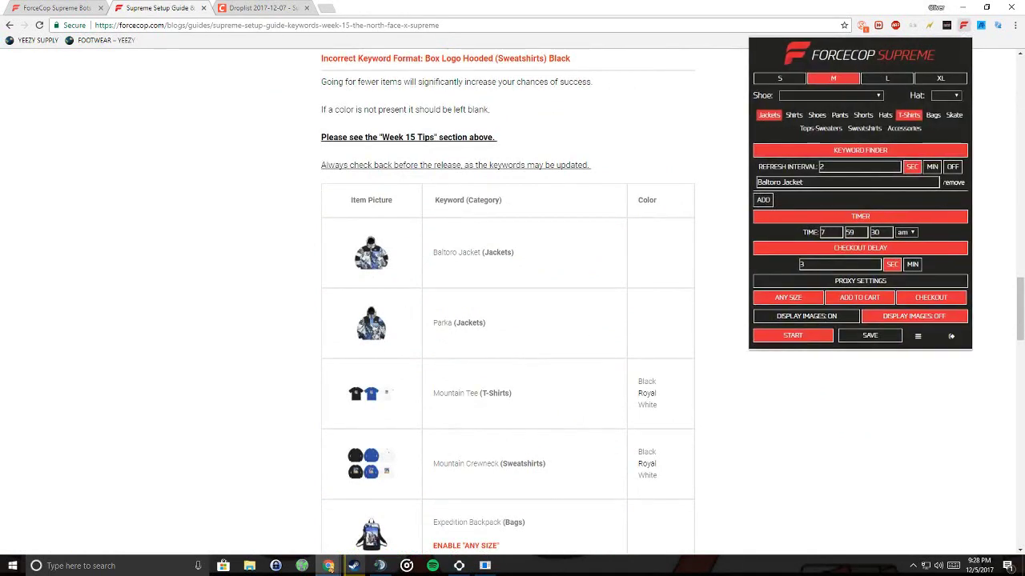
{"action": "left_click", "coordinate": [953, 182]}
{"action": "left_click", "coordinate": [910, 115]}
{"action": "left_click", "coordinate": [768, 114]}
{"action": "left_click", "coordinate": [833, 79]}
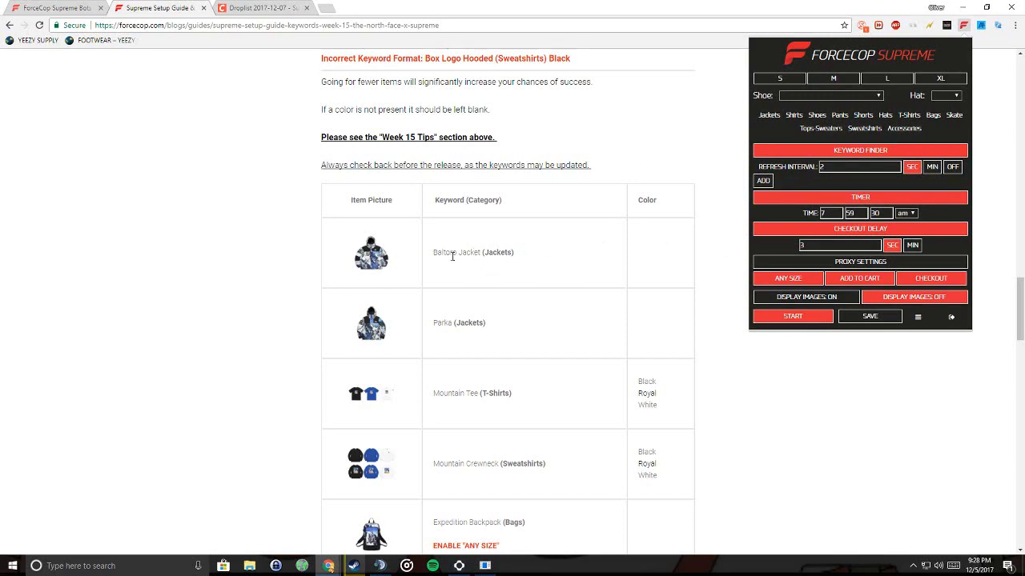
- Add the keyword "Baltoro jacket" to the keyword finder with the Jackets category and size M selected
{"action": "left_click", "coordinate": [762, 180]}
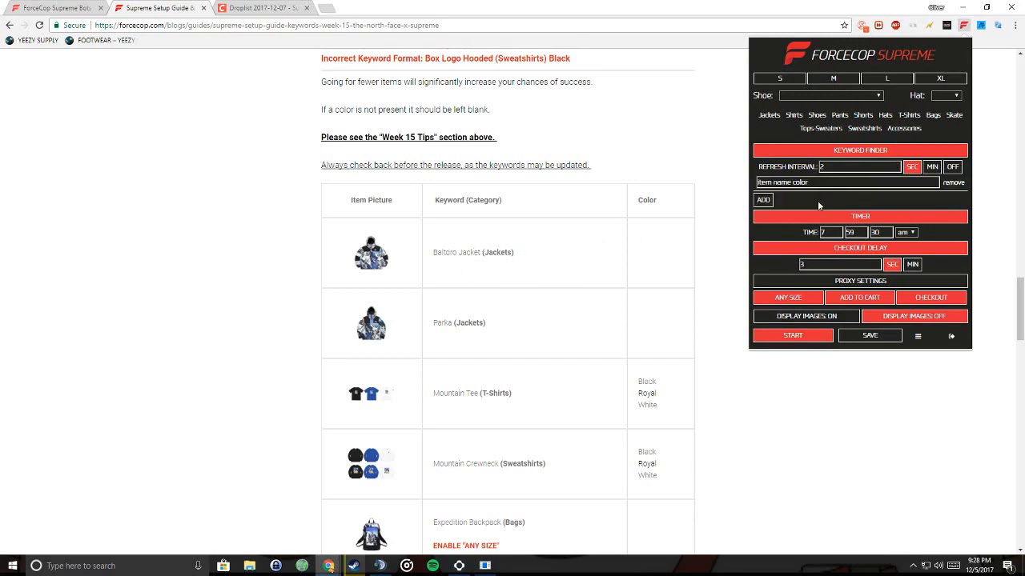
{"action": "left_click", "coordinate": [827, 184]}
{"action": "type", "text": "B"}
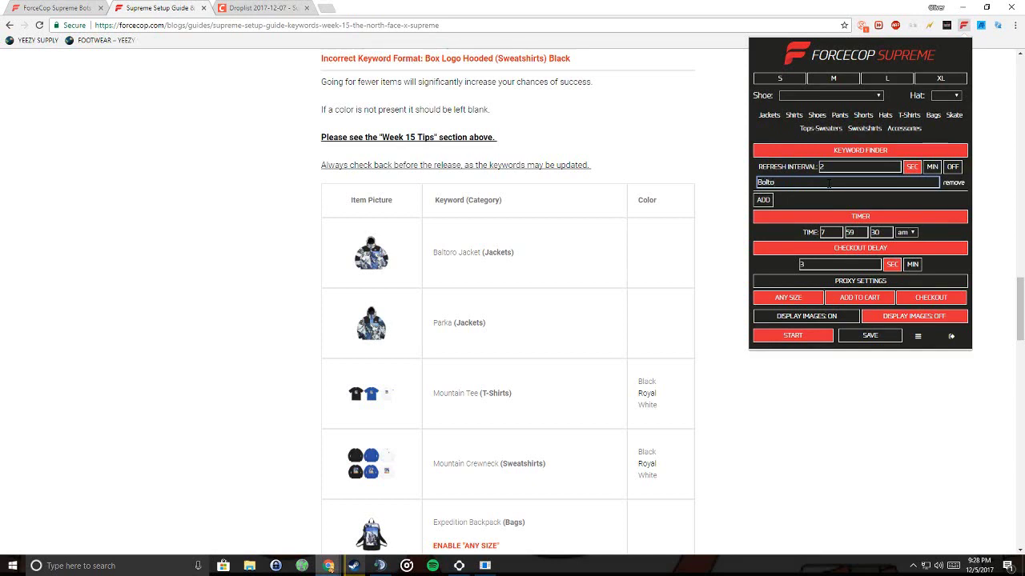
{"action": "type", "text": "altoro jacket"}
{"action": "left_click", "coordinate": [769, 114]}
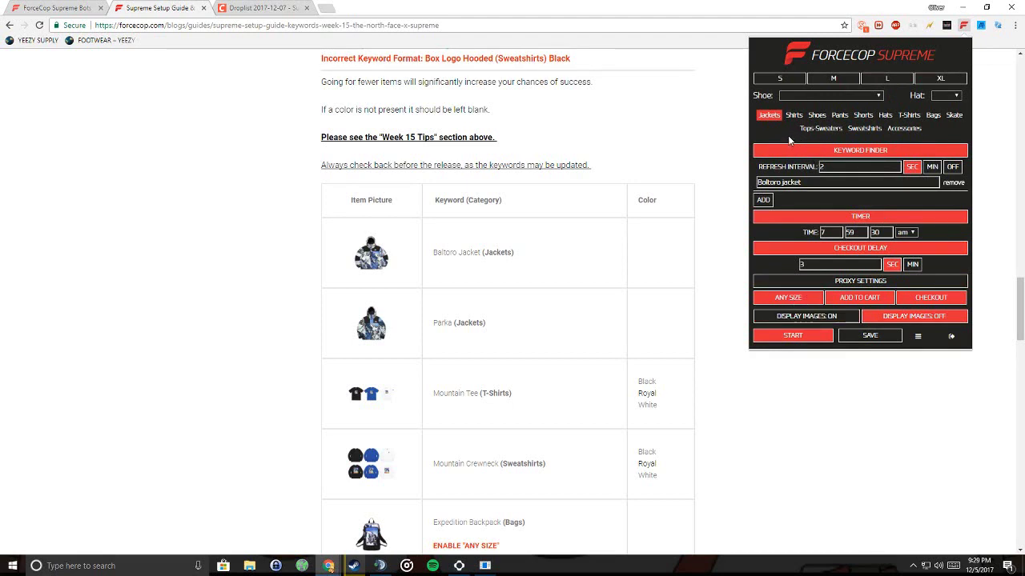
{"action": "left_click", "coordinate": [836, 80]}
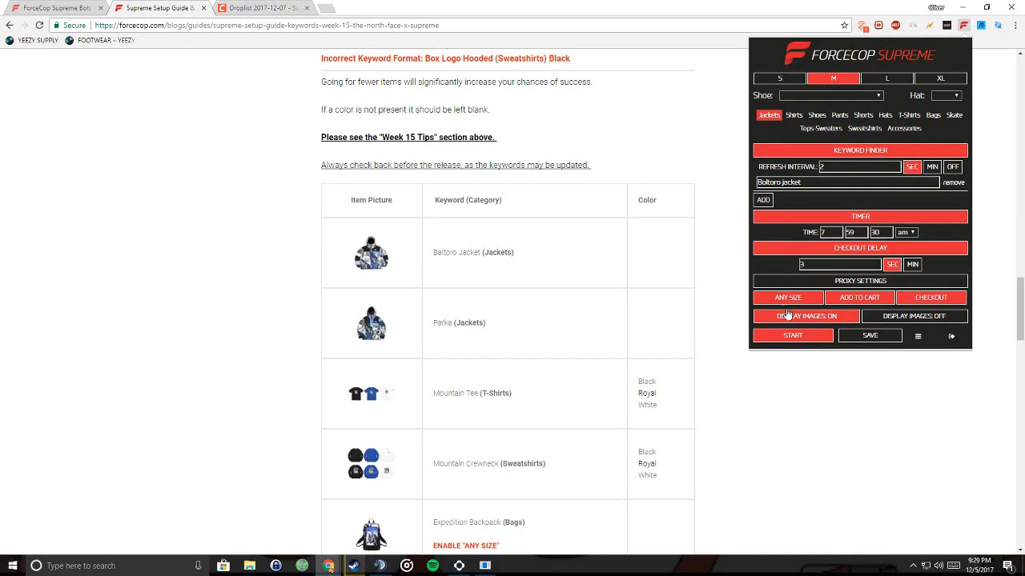
- Set image display to off and check the available shoe sizes without choosing one
{"action": "left_click", "coordinate": [927, 318]}
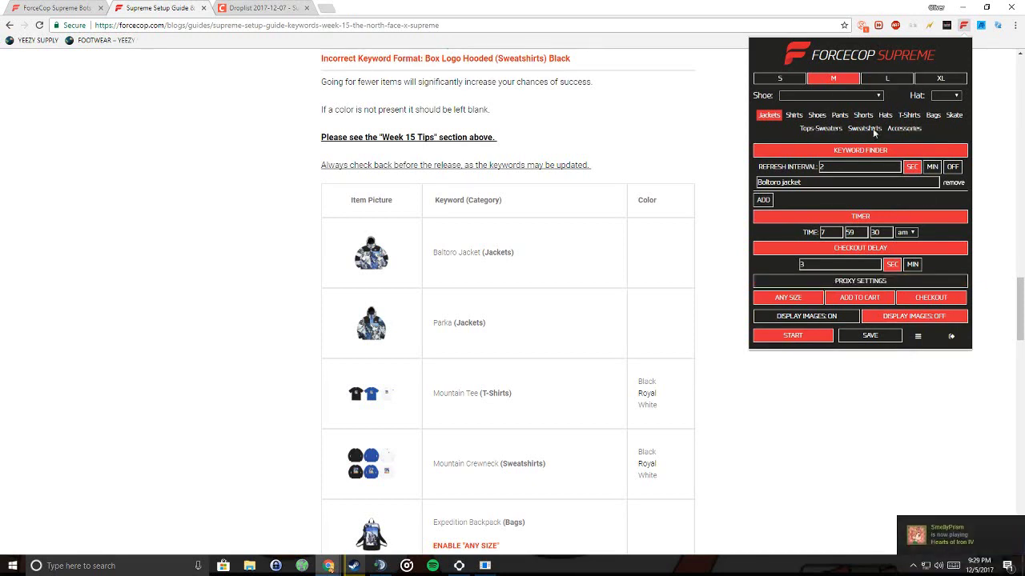
{"action": "left_click", "coordinate": [871, 96]}
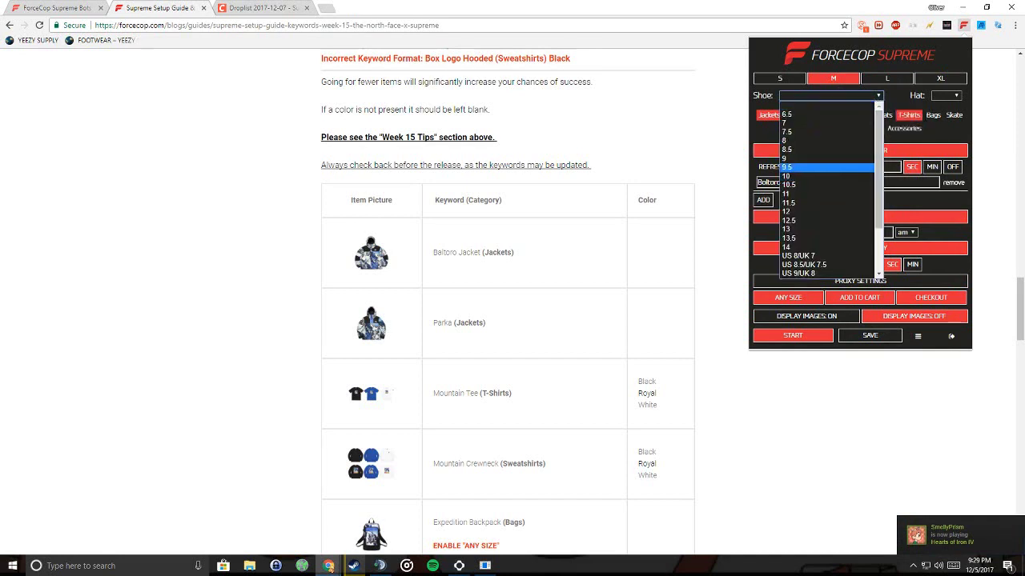
{"action": "left_click", "coordinate": [943, 160]}
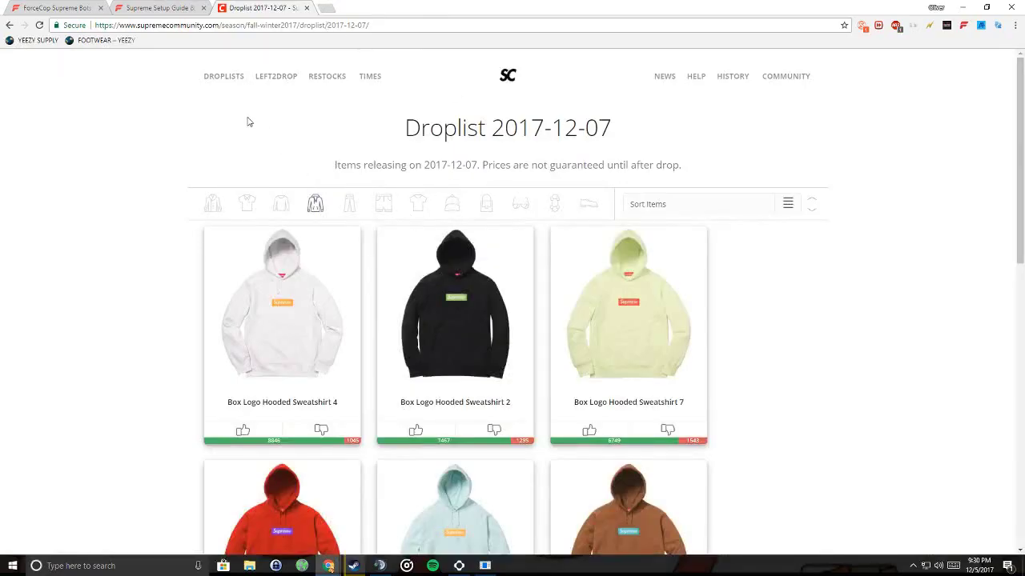
- Return to the Week 15 setup guide and review its keyword instructions and introduction
{"action": "left_click", "coordinate": [50, 8]}
{"action": "left_click", "coordinate": [153, 7]}
{"action": "left_click", "coordinate": [80, 7]}
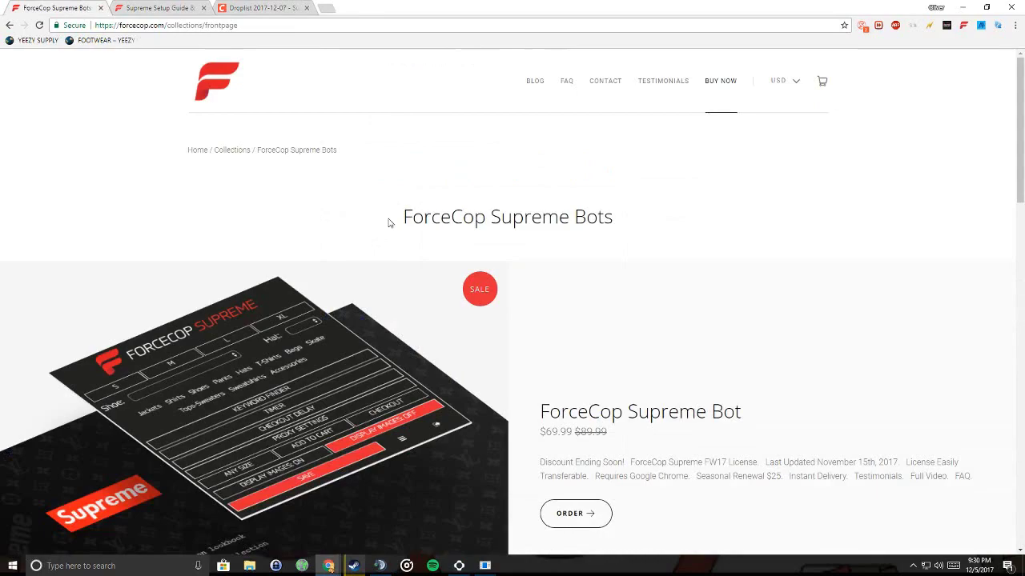
{"action": "left_click", "coordinate": [150, 8]}
{"action": "scroll", "coordinate": [486, 200], "scroll_direction": "down", "scroll_amount": 4}
{"action": "scroll", "coordinate": [446, 228], "scroll_direction": "up", "scroll_amount": 12}
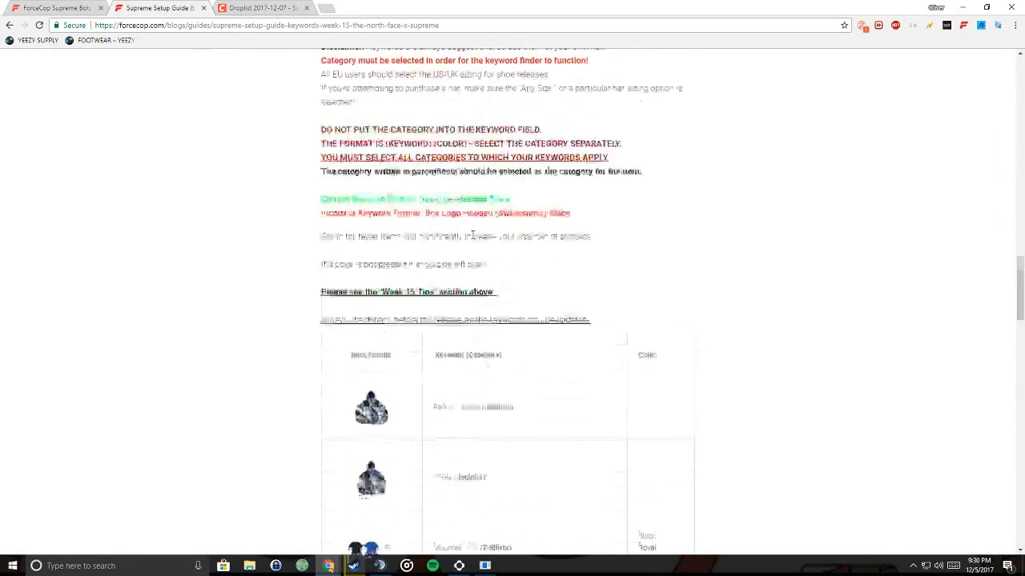
{"action": "scroll", "coordinate": [446, 228], "scroll_direction": "up", "scroll_amount": 10}
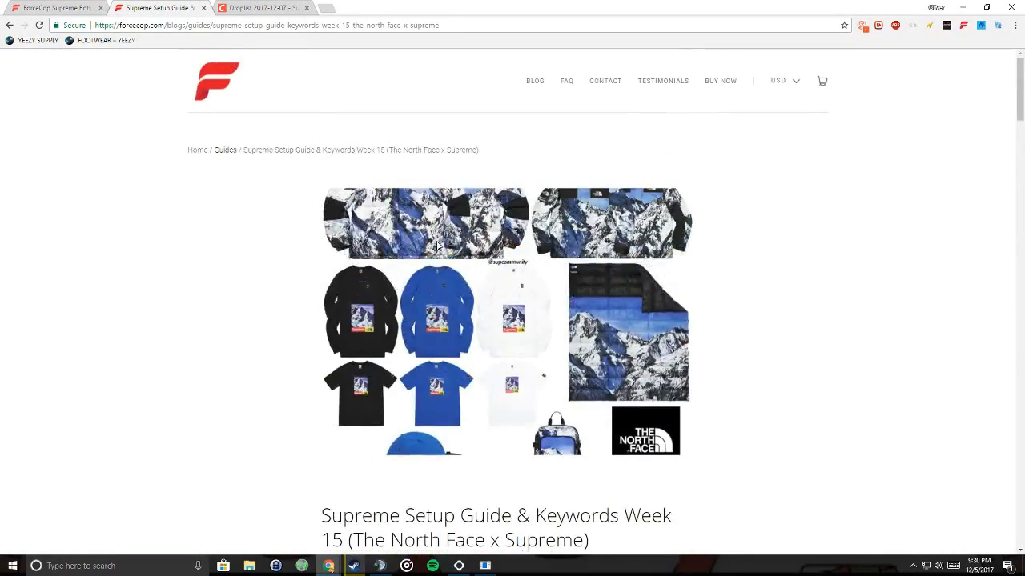
{"action": "scroll", "coordinate": [512, 360], "scroll_direction": "down", "scroll_amount": 10}
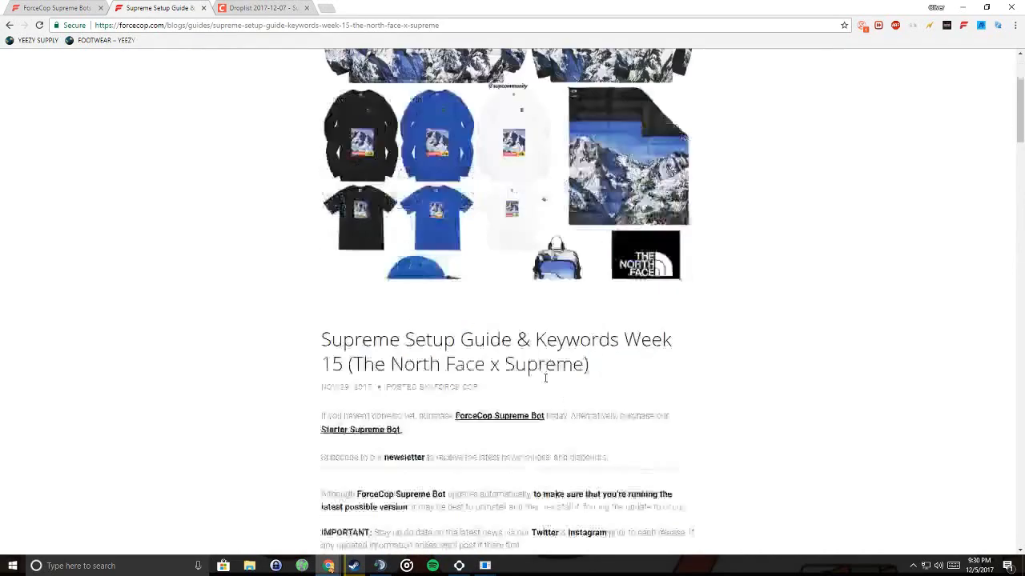
{"action": "scroll", "coordinate": [513, 361], "scroll_direction": "up", "scroll_amount": 10}
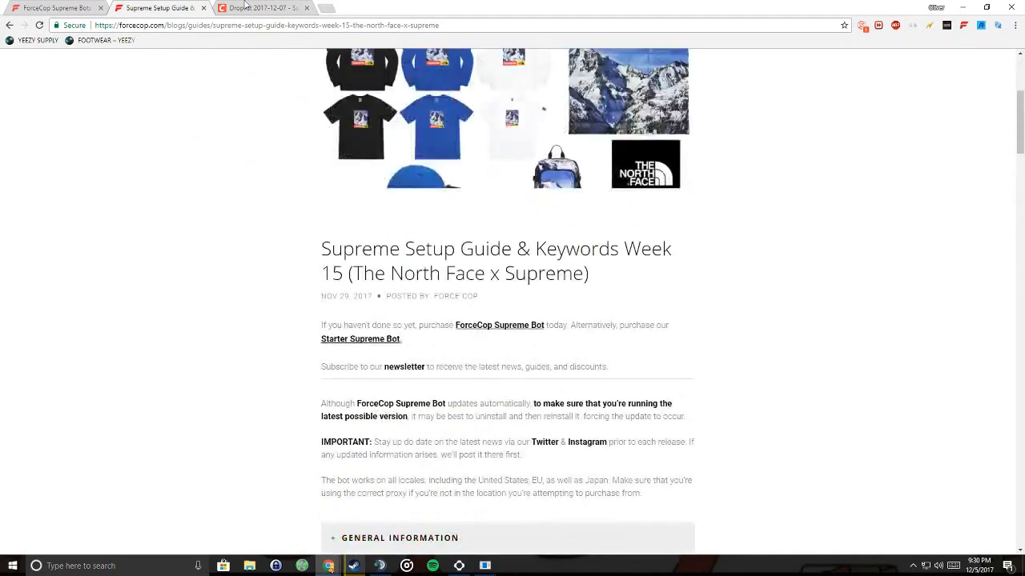
- Switch to the Supreme Community droplist for 2017-12-07 and look through the listed hooded sweatshirts
{"action": "key", "text": "ctrl+Tab"}
{"action": "scroll", "coordinate": [573, 209], "scroll_direction": "down", "scroll_amount": 6}
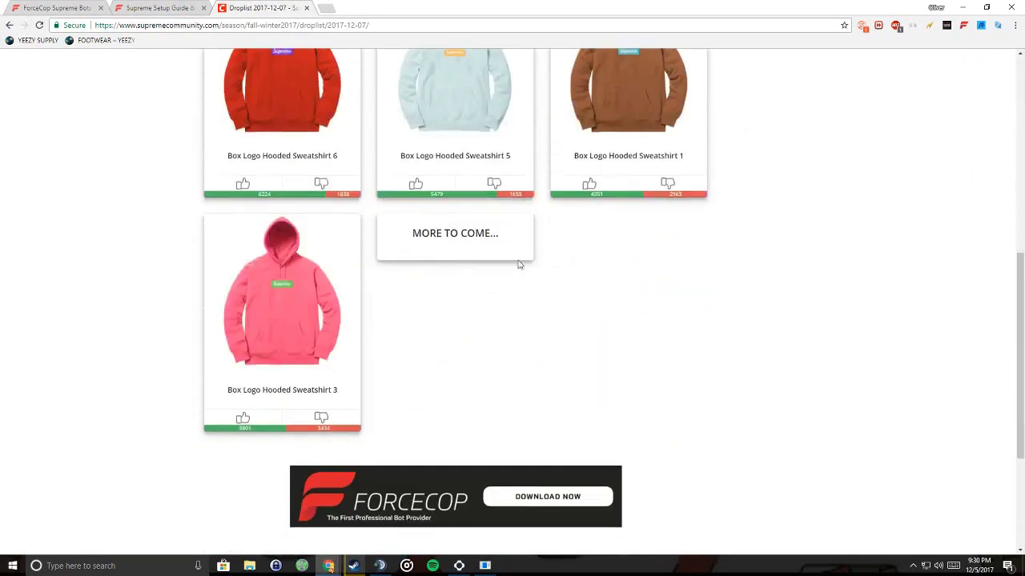
{"action": "scroll", "coordinate": [521, 264], "scroll_direction": "up", "scroll_amount": 5}
{"action": "scroll", "coordinate": [419, 251], "scroll_direction": "up", "scroll_amount": 1}
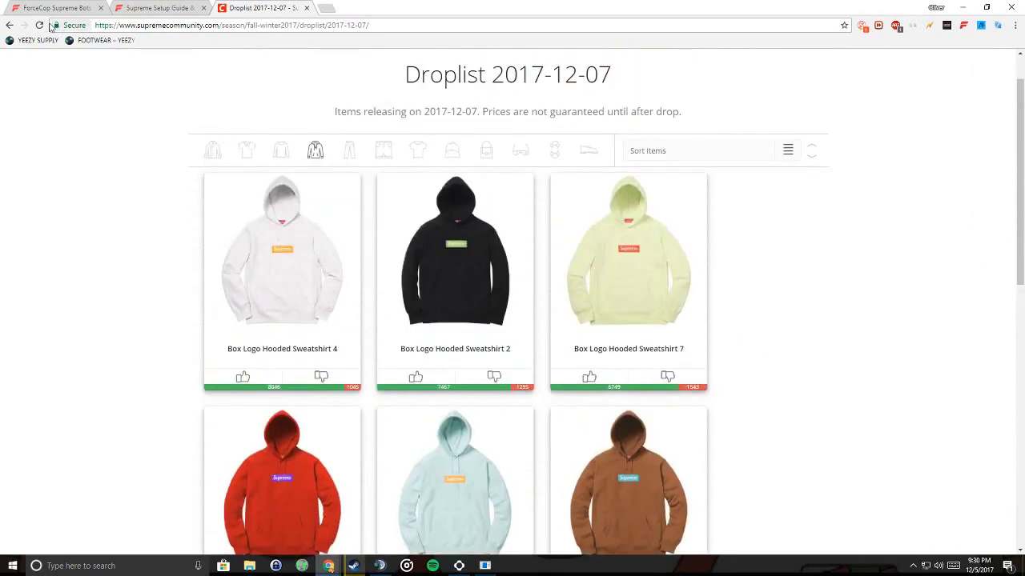
- Remove the sweatshirt filter from the droplist and browse all items releasing on 2017-12-07
{"action": "left_click", "coordinate": [324, 159]}
{"action": "scroll", "coordinate": [531, 171], "scroll_direction": "down", "scroll_amount": 7}
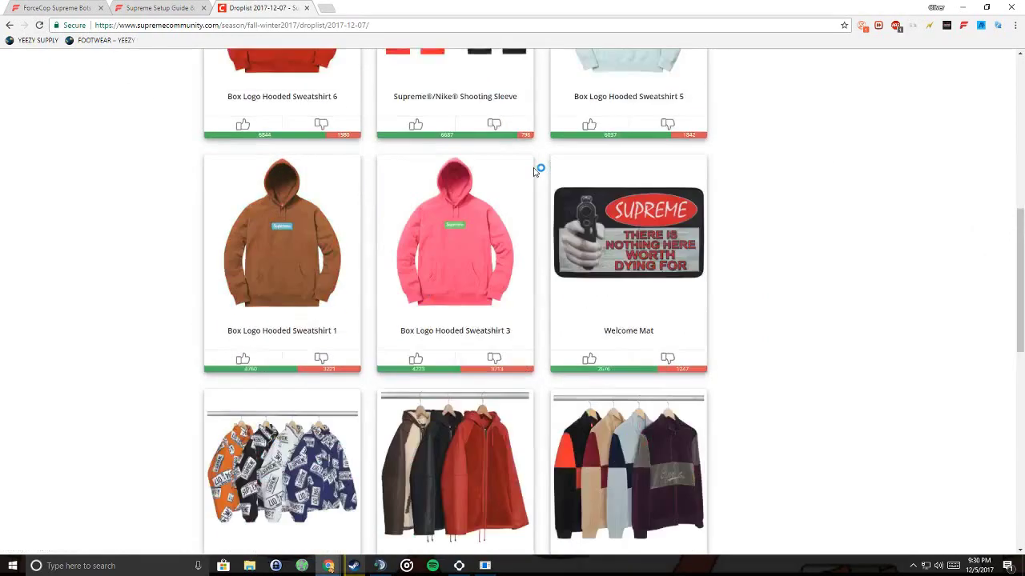
{"action": "scroll", "coordinate": [539, 168], "scroll_direction": "up", "scroll_amount": 3}
{"action": "scroll", "coordinate": [538, 175], "scroll_direction": "down", "scroll_amount": 5}
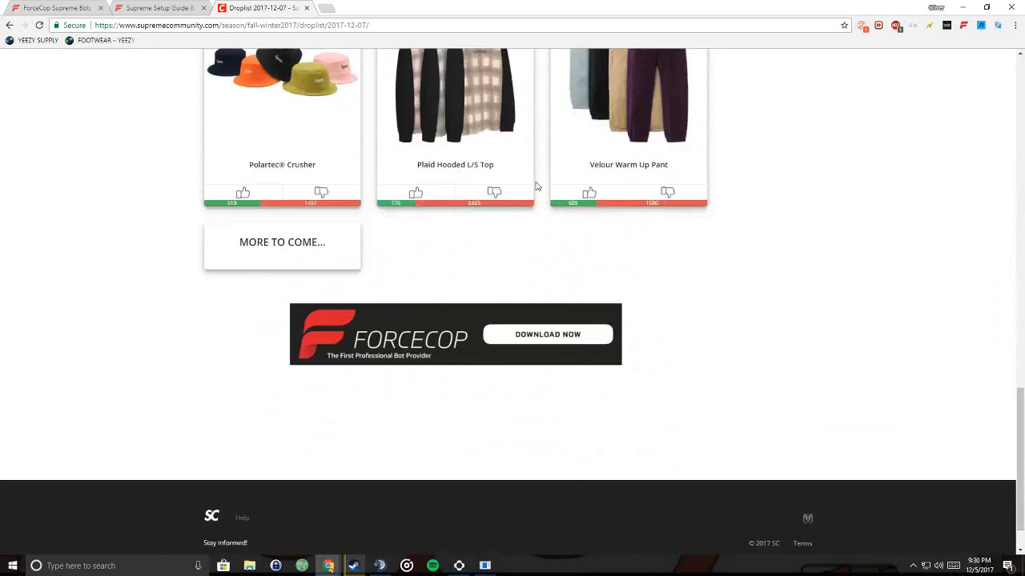
{"action": "scroll", "coordinate": [480, 168], "scroll_direction": "up", "scroll_amount": 8}
{"action": "scroll", "coordinate": [463, 160], "scroll_direction": "up", "scroll_amount": 1}
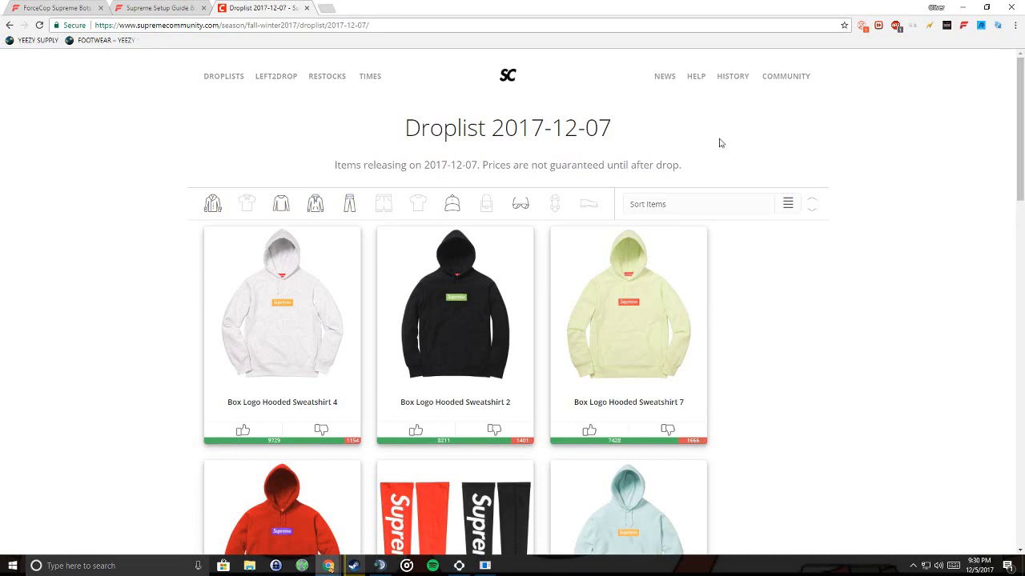
- Open chrome://apps in a new browser tab
{"action": "left_click", "coordinate": [325, 8]}
{"action": "type", "text": "ch"}
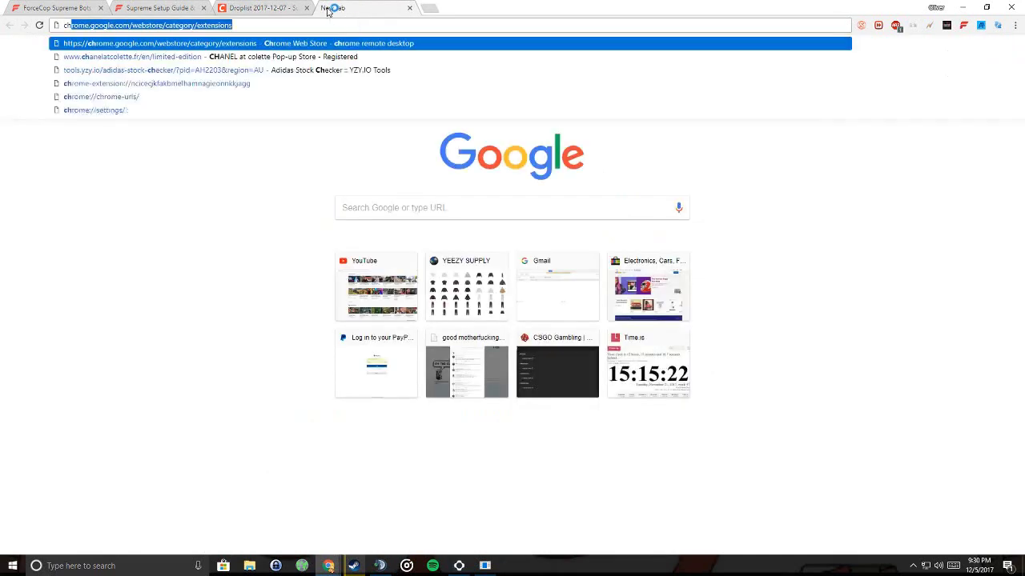
{"action": "type", "text": "rome"}
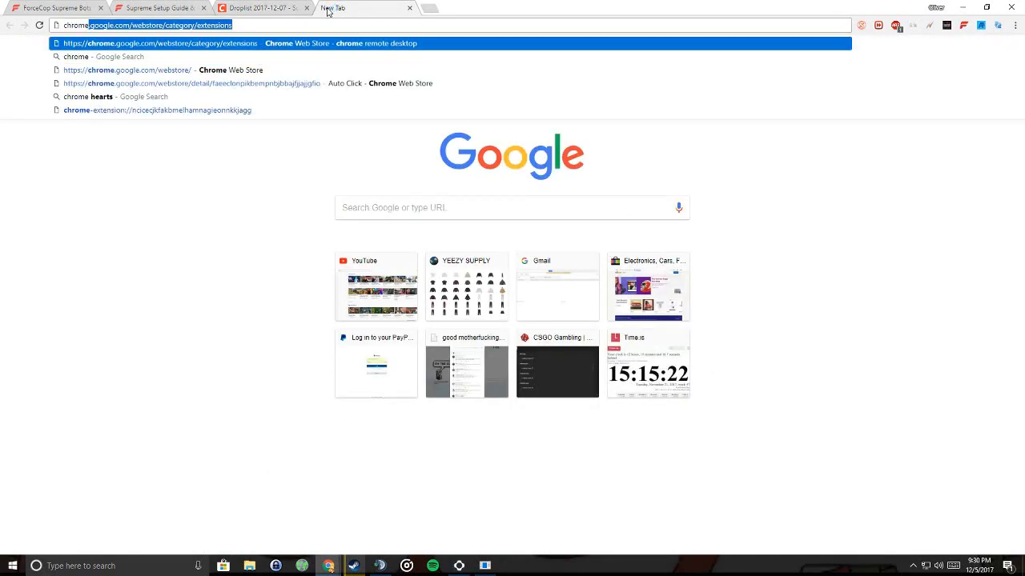
{"action": "type", "text": ":"}
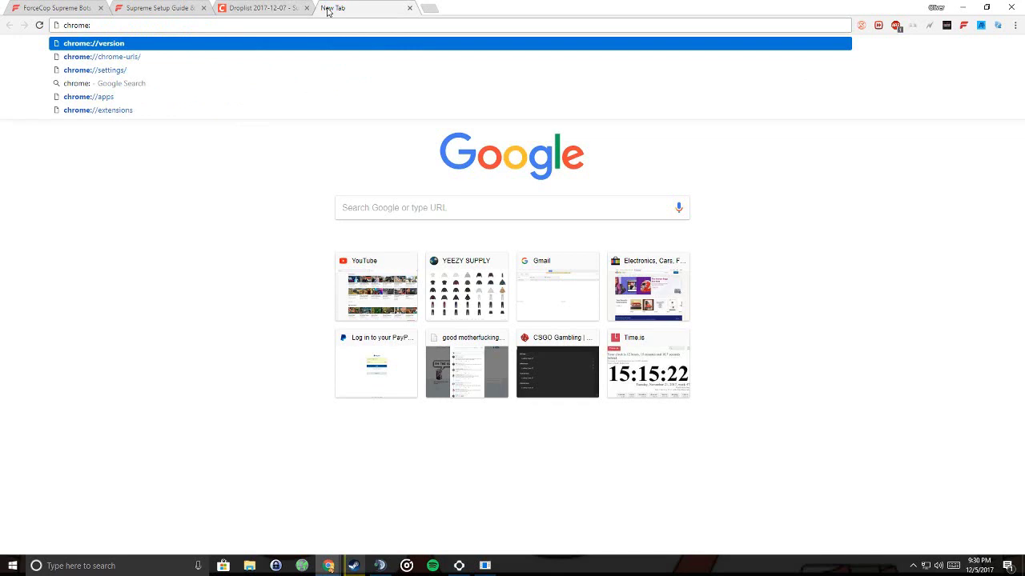
{"action": "type", "text": "//apps"}
{"action": "key", "text": "Return"}
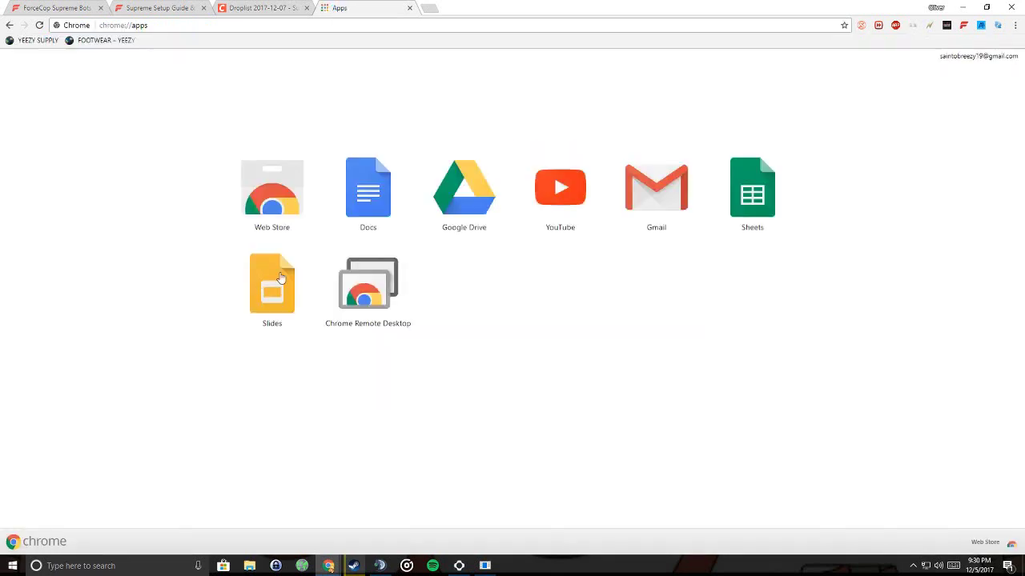